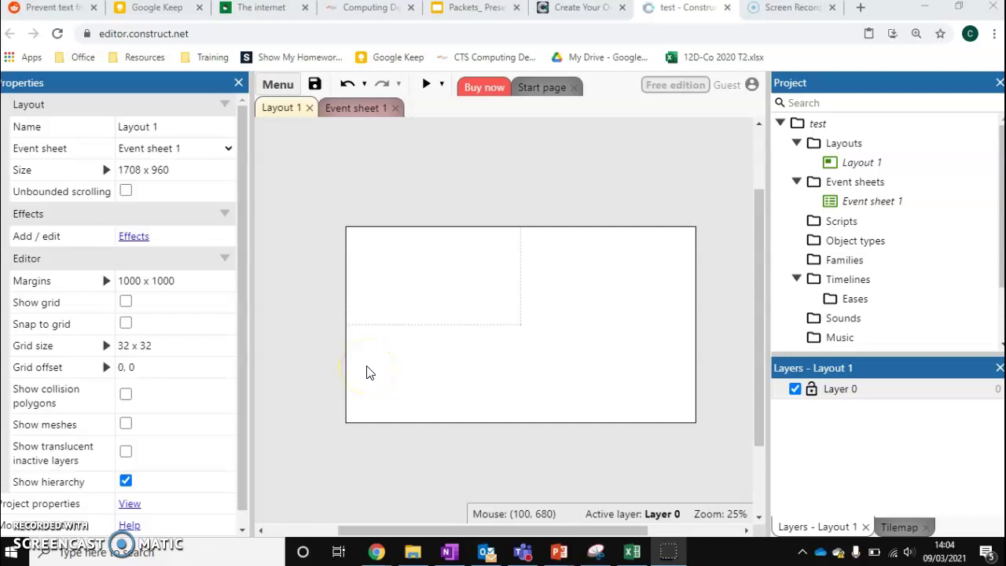
- From the layout's context menu, start a new object and choose Tiled Background as its type
left_click(368, 371)
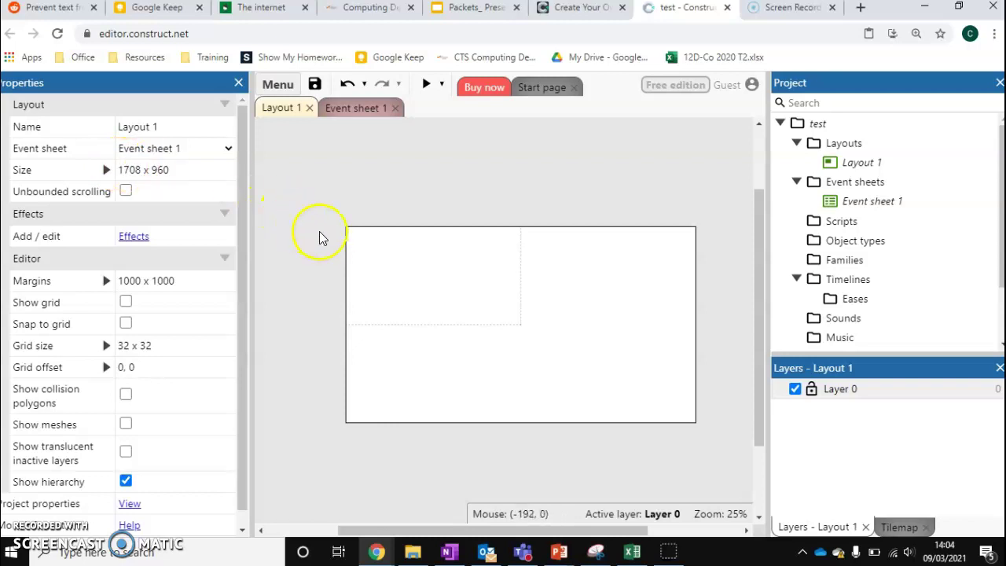
right_click(351, 241)
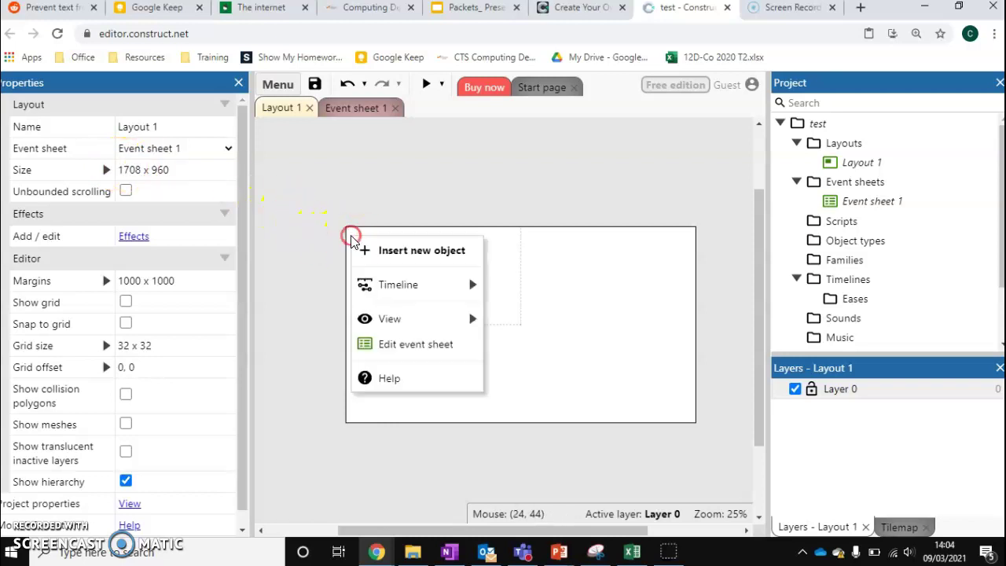
left_click(395, 249)
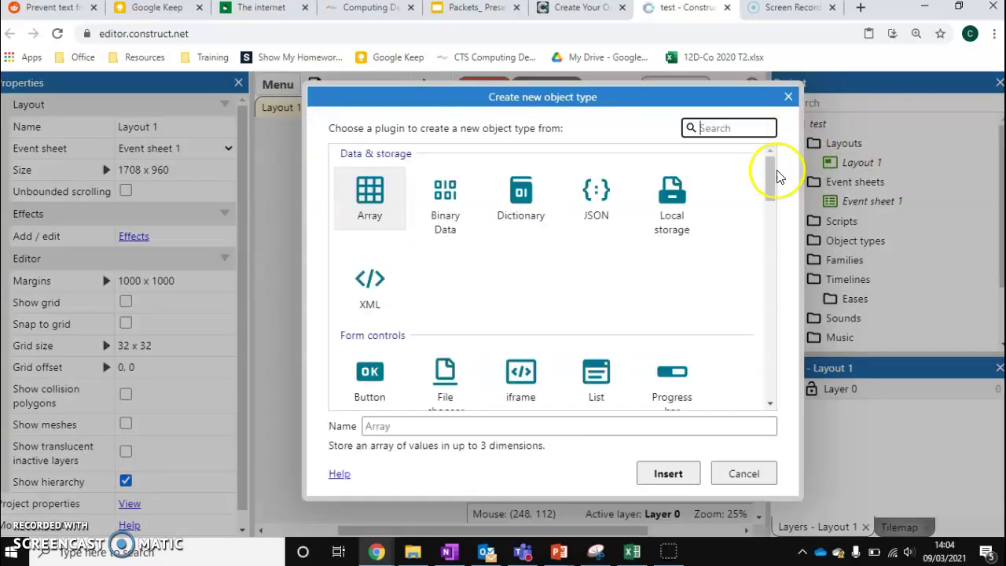
left_click(772, 171)
left_click_drag(772, 172, 785, 230)
left_click(548, 317)
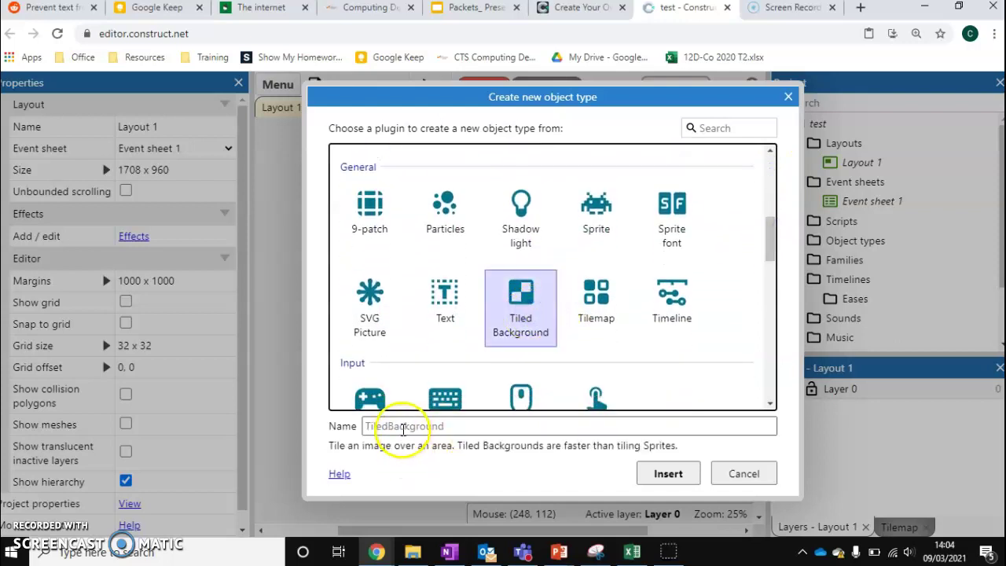
- Name the new Tiled Background object DayBG and insert it
left_click(402, 427)
type("DayBG")
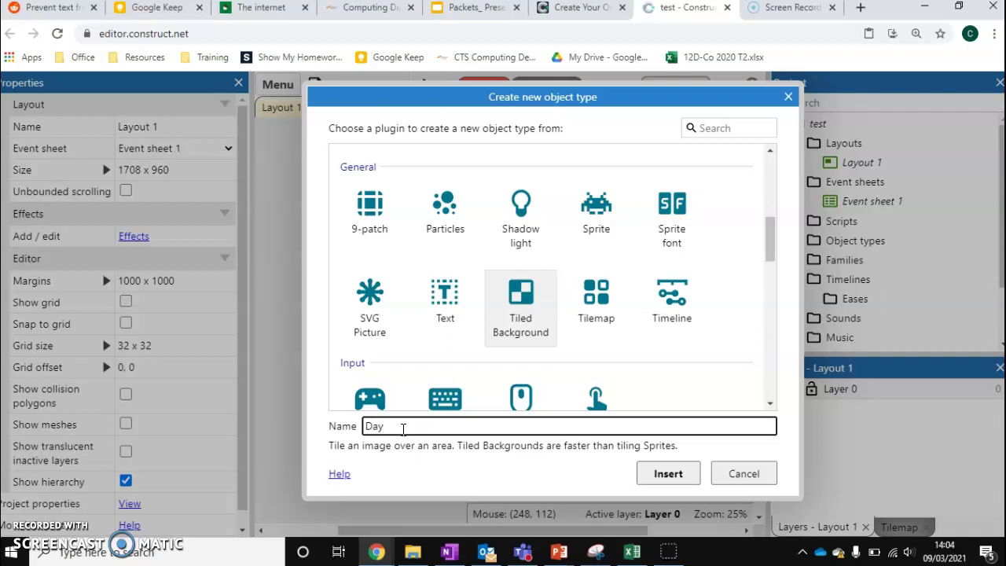
left_click(659, 474)
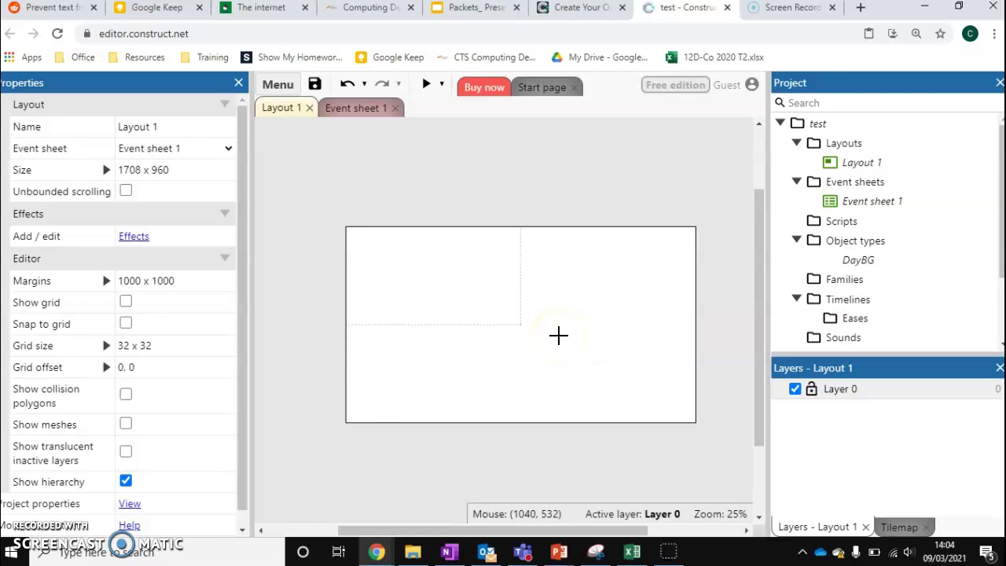
- Place a DayBG instance in the layout, bringing up its blank 250x250 tile image for editing
left_click(346, 227)
left_click(346, 226)
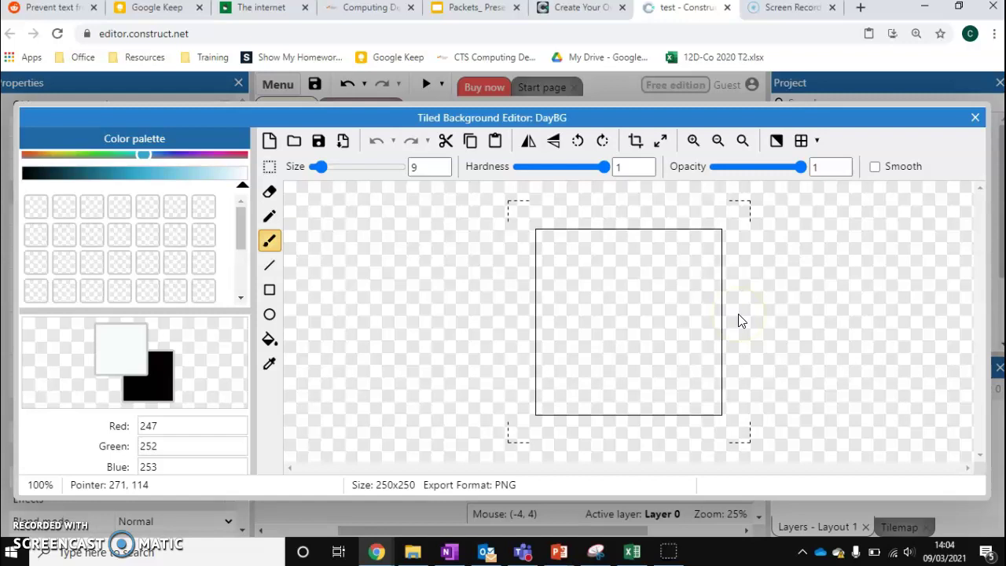
mouse_move(588, 338)
left_mouse_down()
mouse_move(482, 320)
mouse_move(662, 354)
mouse_move(545, 345)
mouse_move(570, 334)
left_mouse_up()
left_click(294, 141)
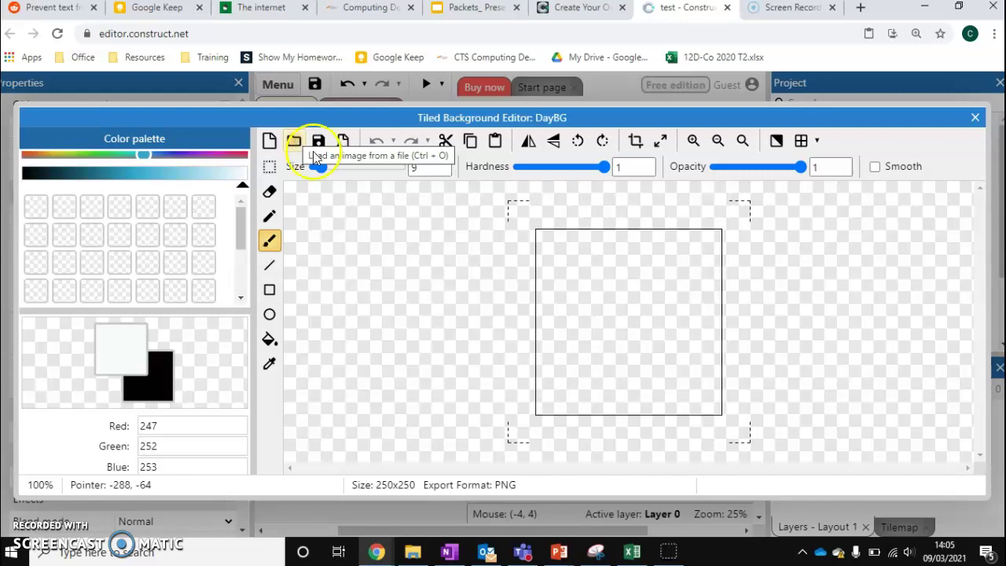
- Resize the DayBG image canvas to 1708 × 960 pixels, keeping Stretch as the fitting mode
left_click(661, 140)
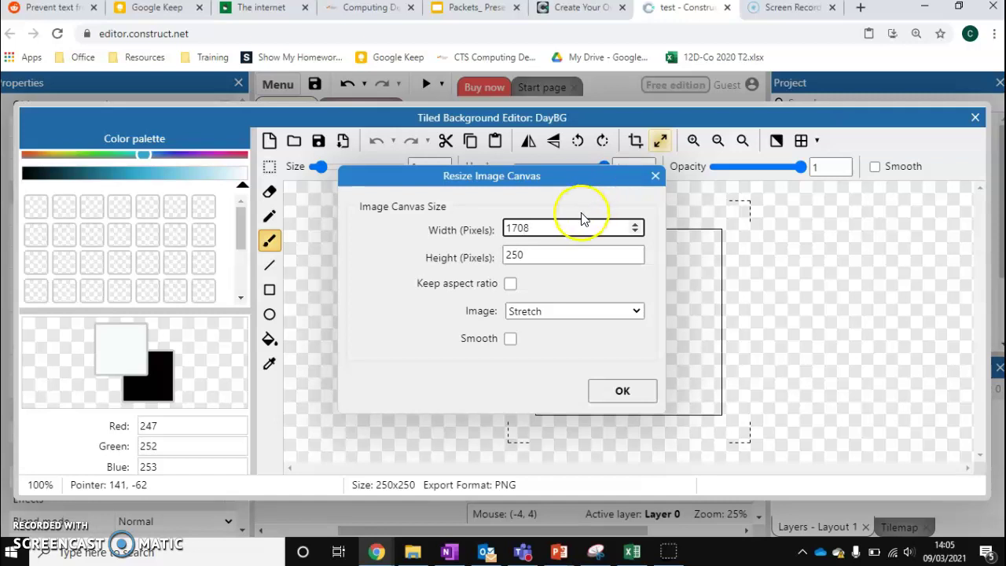
double_click(561, 254)
key("BackSpace")
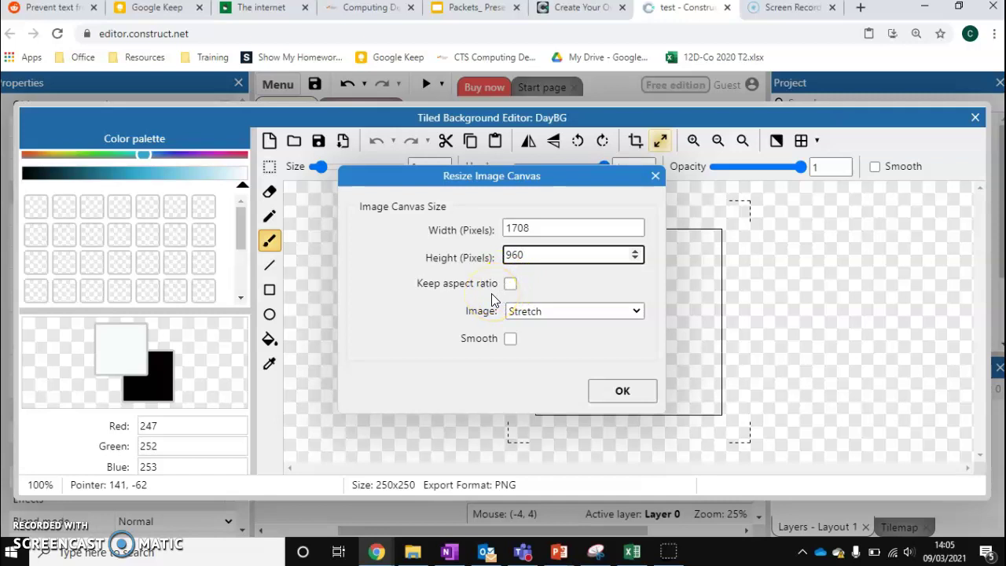
left_click(528, 312)
left_click(530, 313)
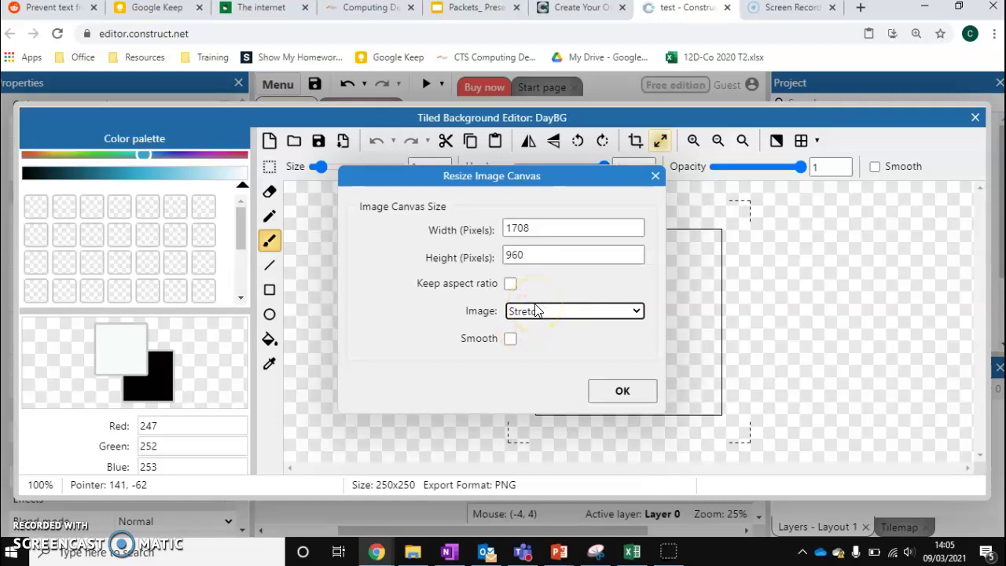
left_click(534, 309)
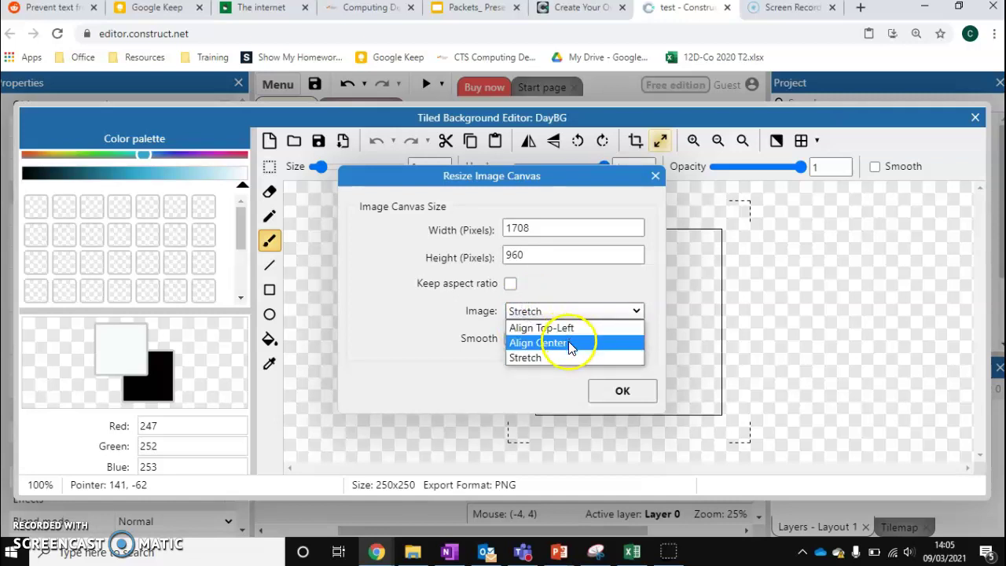
left_click(539, 311)
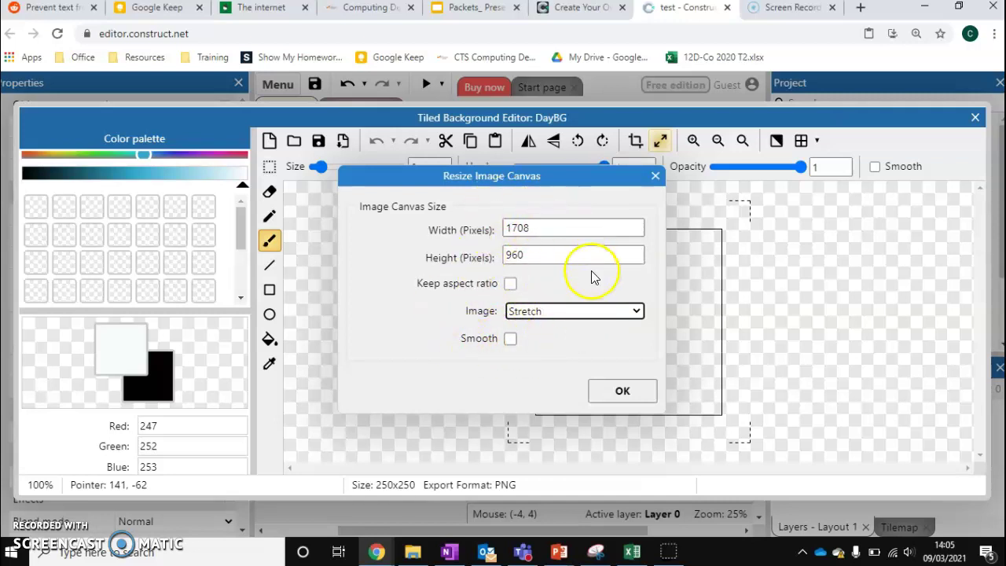
left_click(612, 395)
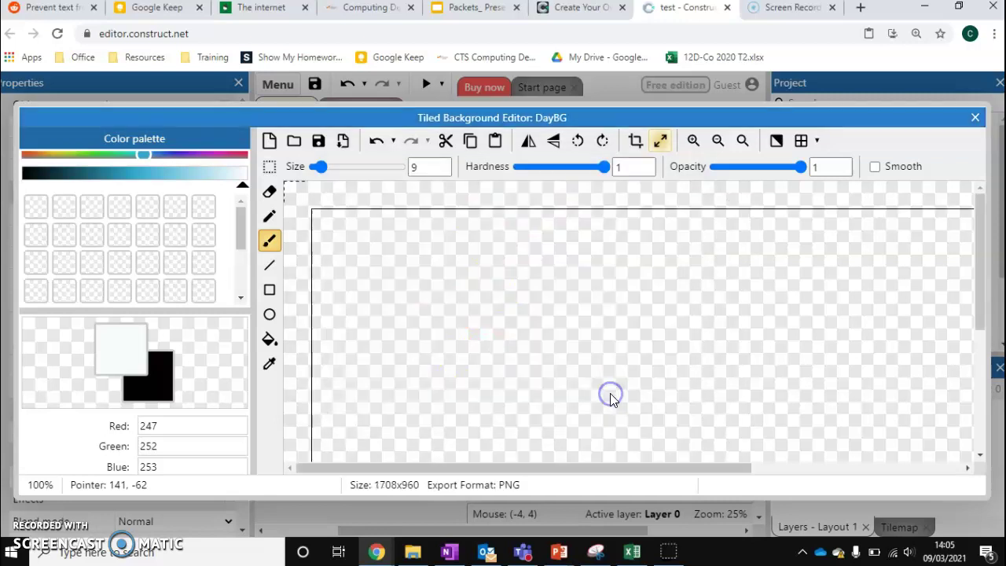
- Zoom out and flood-fill the entire DayBG image with a mid green
left_click(724, 142)
left_click(724, 142)
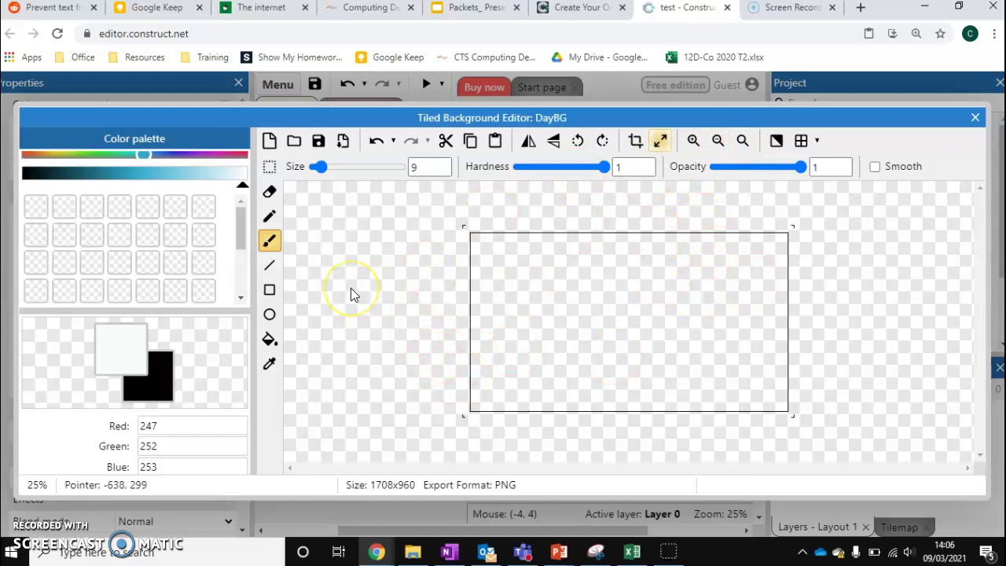
left_click(270, 339)
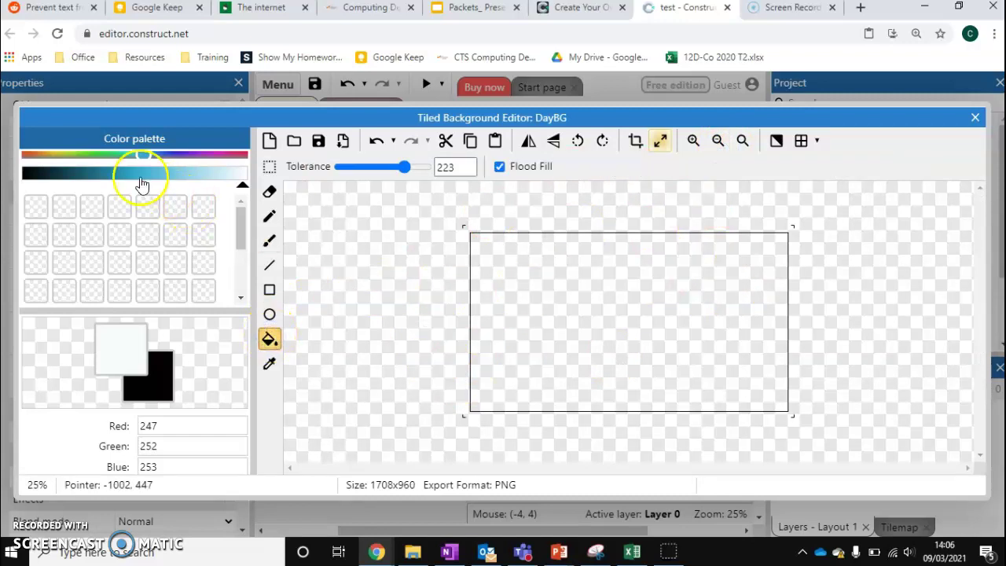
left_click(109, 155)
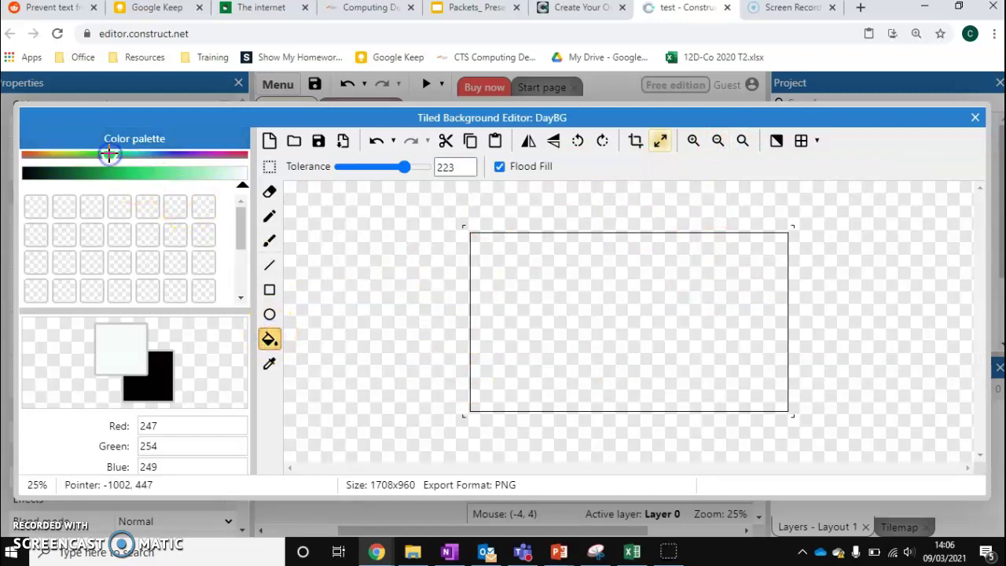
left_click(159, 370)
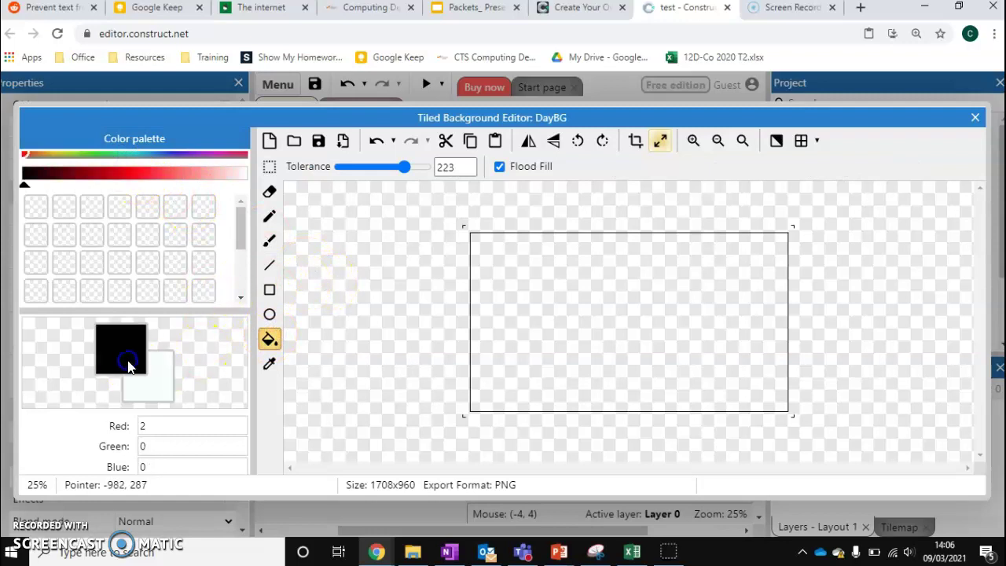
left_click(110, 174)
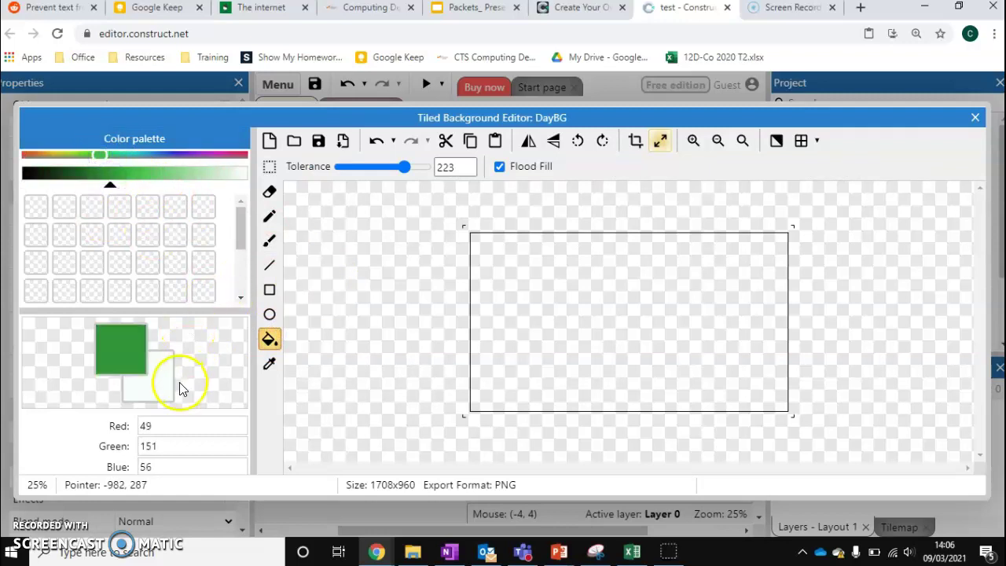
left_click(550, 307)
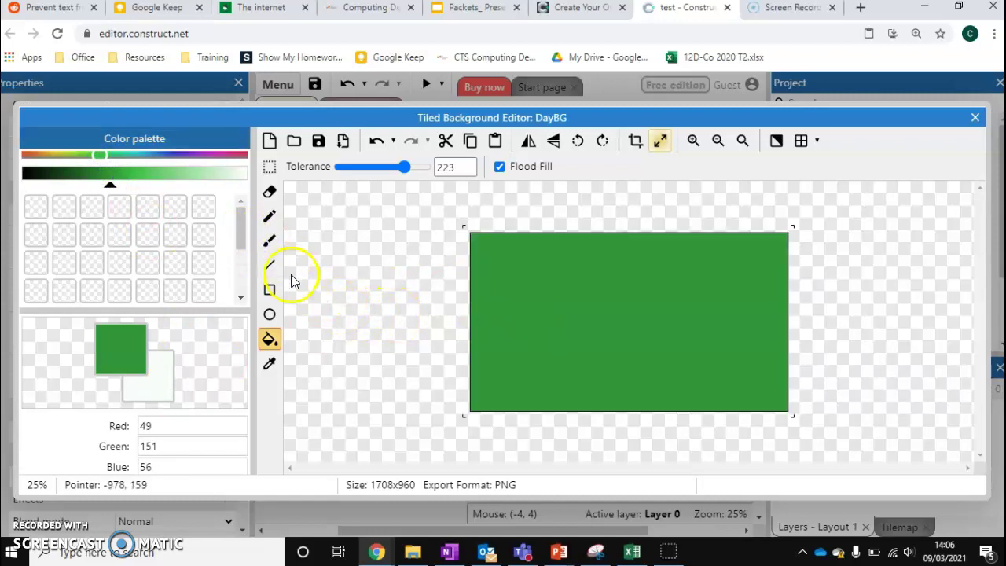
- Draw a blue-filled, black-bordered rectangle across the image's upper part as the sky
left_click(270, 290)
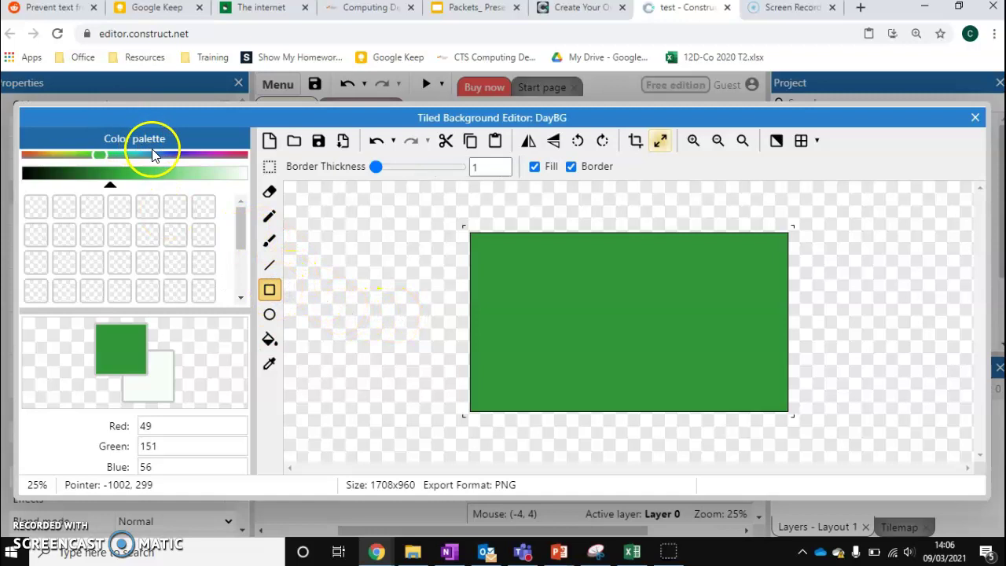
left_click_drag(156, 155, 160, 155)
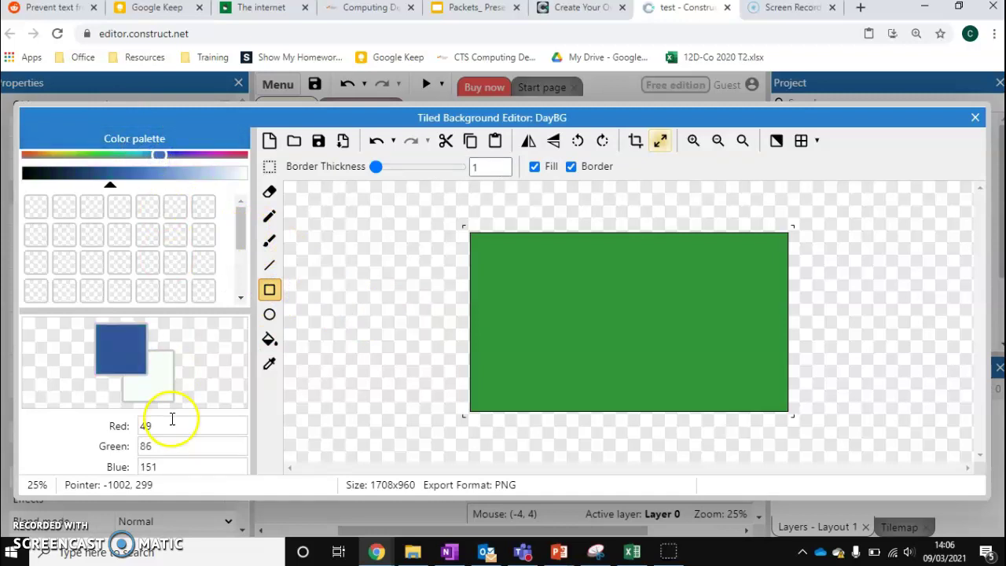
left_click(155, 357)
left_click_drag(100, 176, 34, 182)
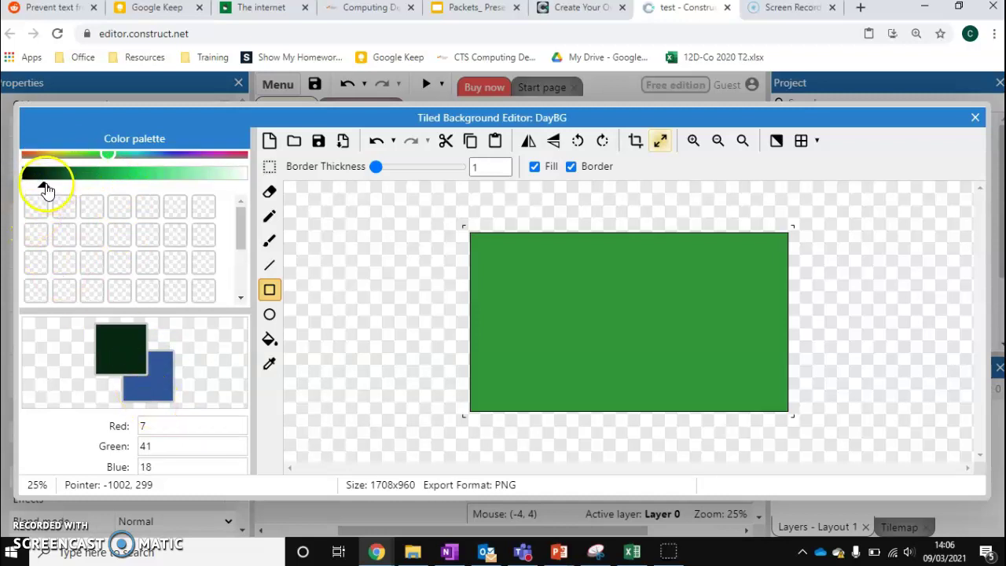
left_click(44, 188)
left_click_drag(43, 187, 18, 180)
left_click(173, 394)
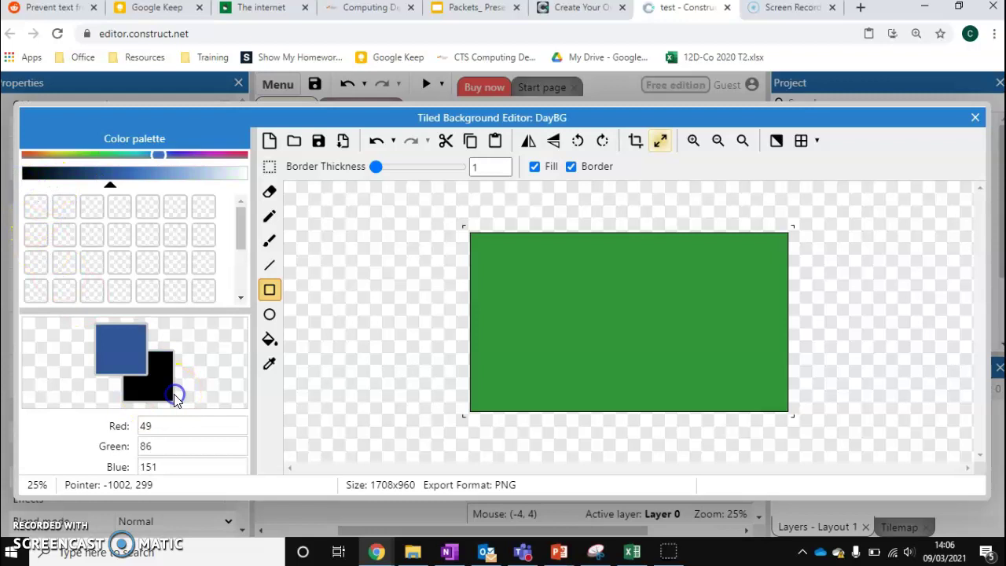
left_click(120, 360)
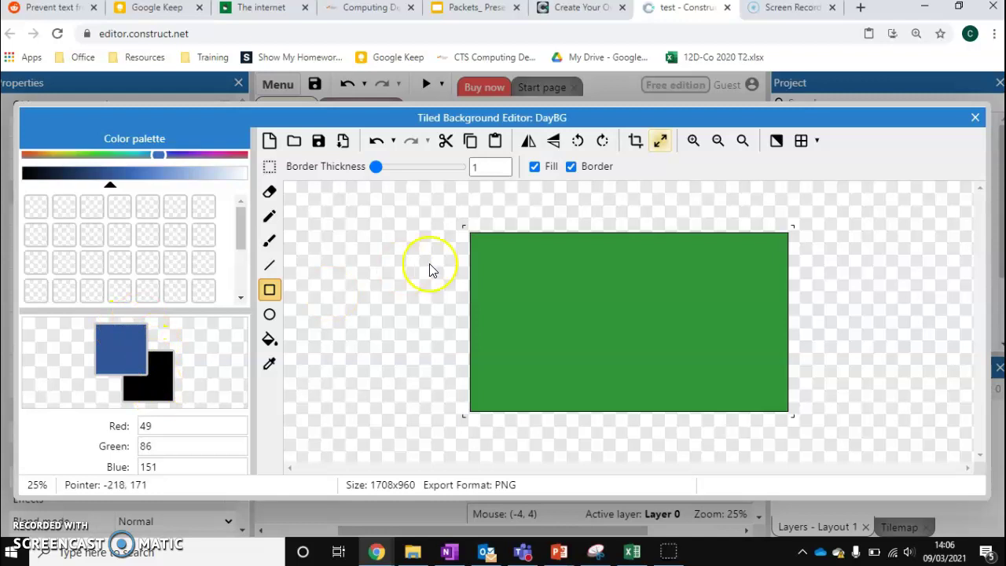
left_click_drag(458, 221, 787, 349)
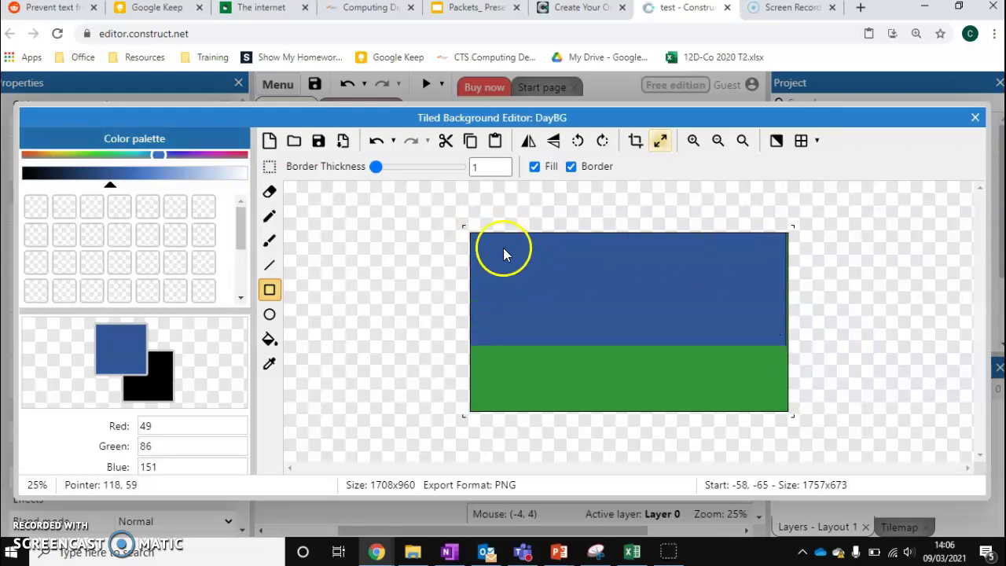
left_click_drag(462, 226, 799, 348)
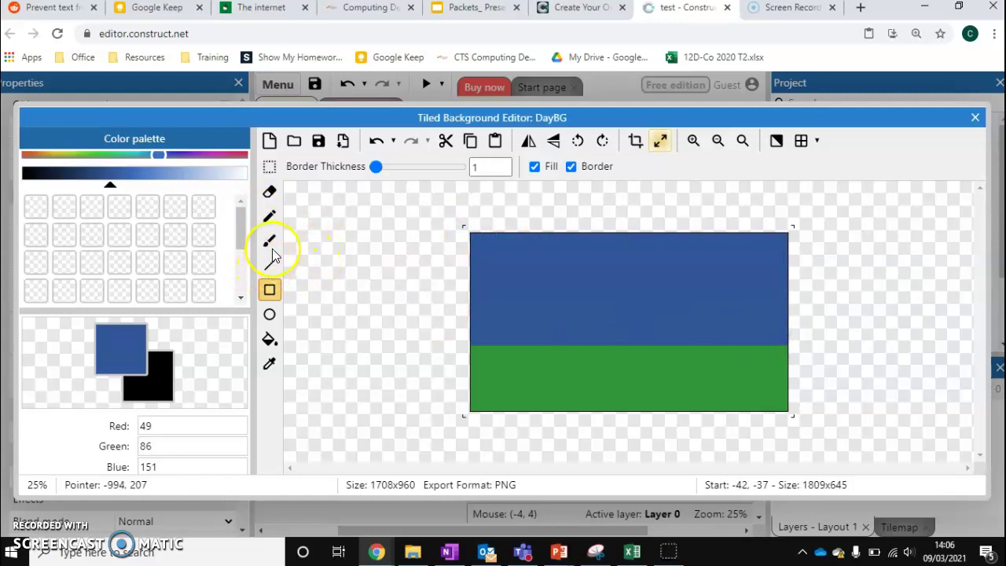
- With a near-white brush of size 109, paint clouds at the sky's upper left and upper right
left_click(270, 243)
left_click(239, 173)
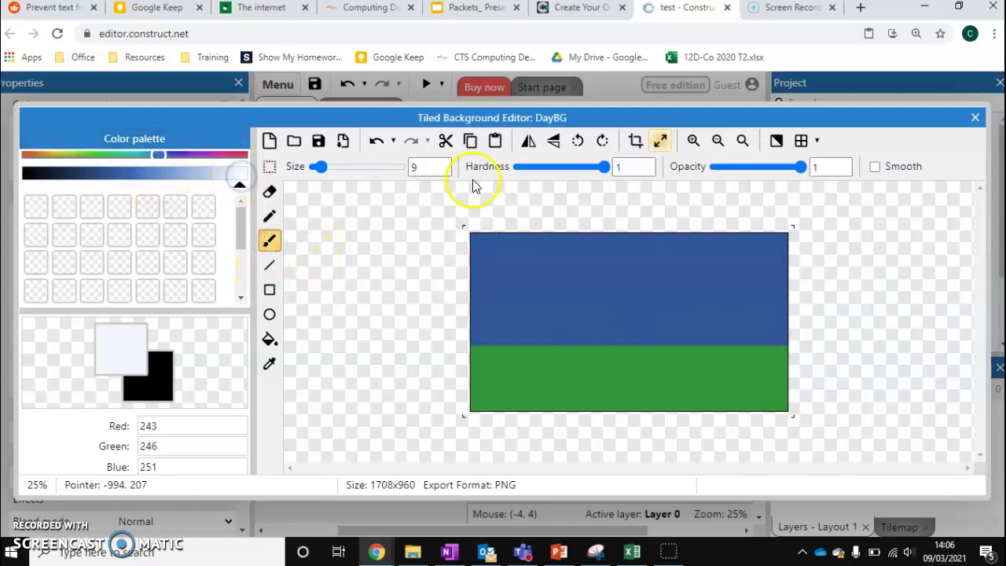
left_click(333, 166)
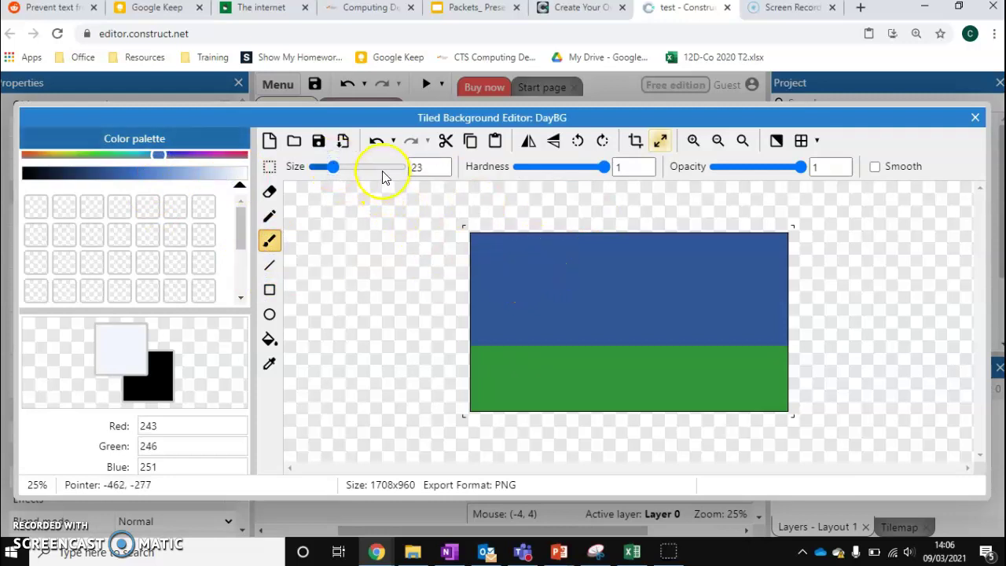
left_click_drag(383, 177, 368, 167)
mouse_move(505, 265)
left_mouse_down()
mouse_move(560, 262)
mouse_move(583, 280)
mouse_move(508, 281)
mouse_move(545, 280)
left_mouse_up()
mouse_move(704, 252)
left_mouse_down()
mouse_move(753, 267)
mouse_move(753, 281)
mouse_move(681, 287)
mouse_move(705, 263)
mouse_move(742, 290)
left_mouse_up()
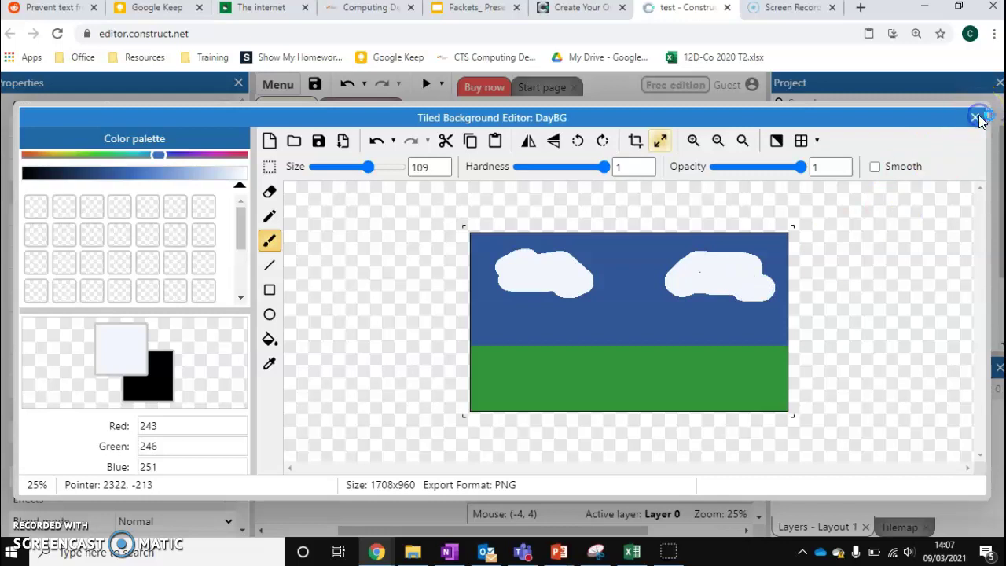
- Back in Layout 1, stretch DayBG to about 1716 × 956 so it covers the layout
left_click(975, 118)
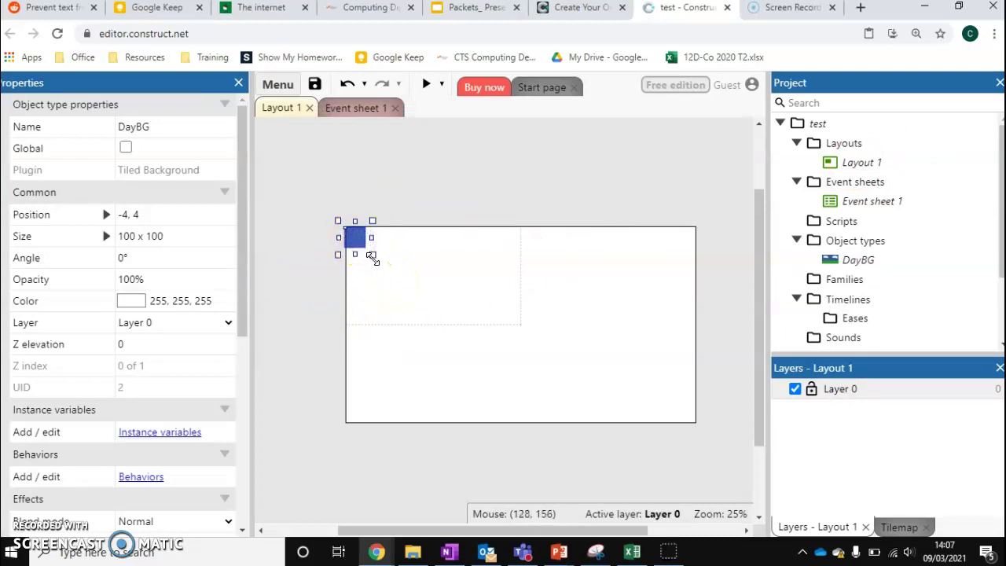
left_click_drag(372, 257, 703, 433)
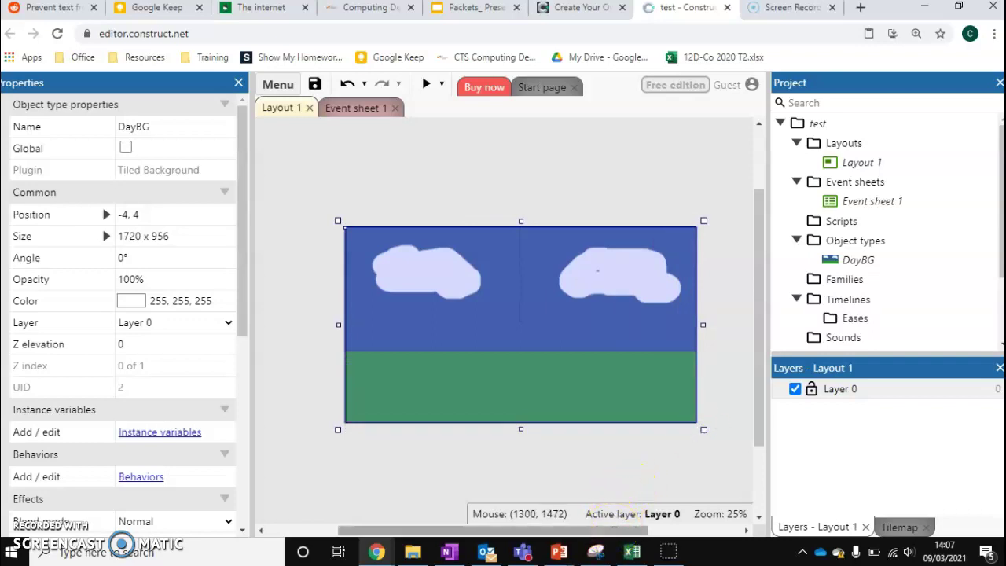
key("super")
key("Escape")
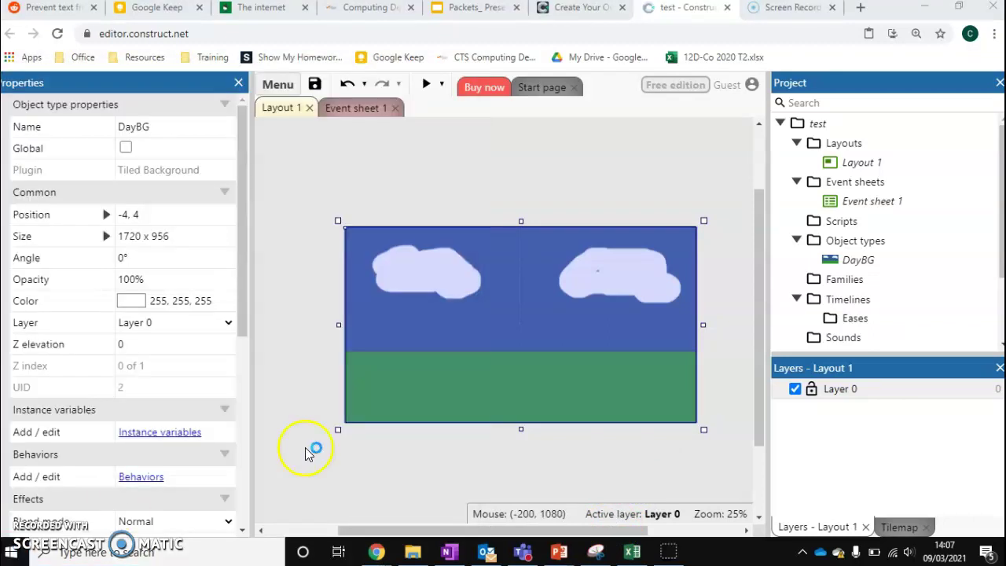
left_click_drag(548, 533, 650, 514)
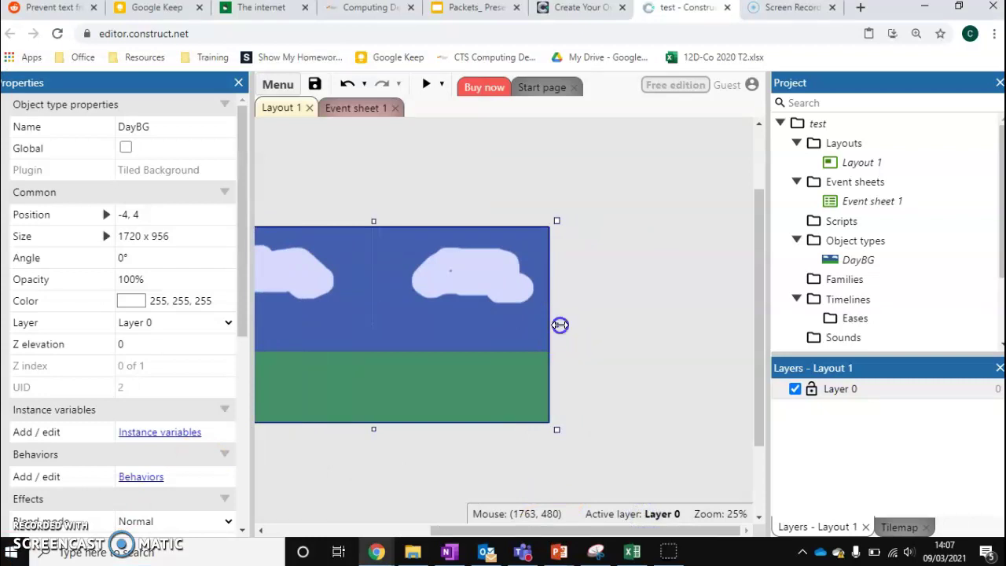
mouse_move(558, 324)
left_mouse_down()
mouse_move(781, 319)
mouse_move(559, 327)
left_mouse_up()
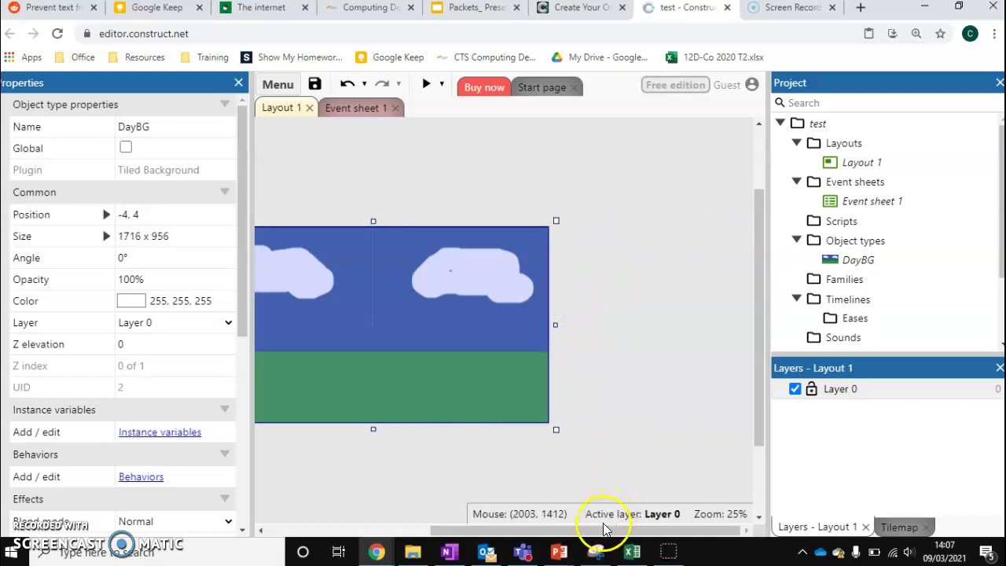
left_click_drag(600, 530, 519, 531)
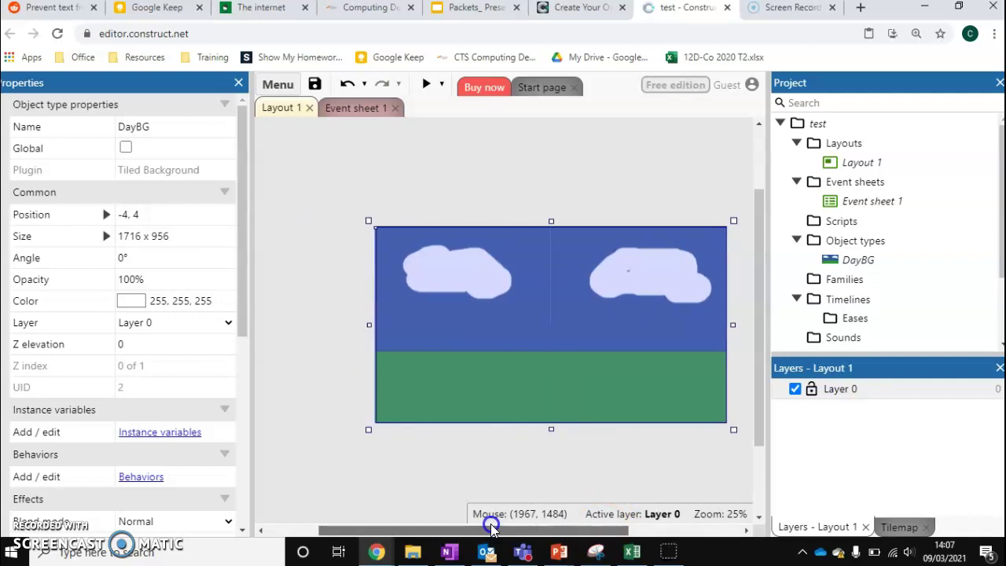
left_click_drag(490, 527, 515, 527)
- Deselect DayBG by clicking empty canvas so Layout 1's properties are shown
left_click(465, 454)
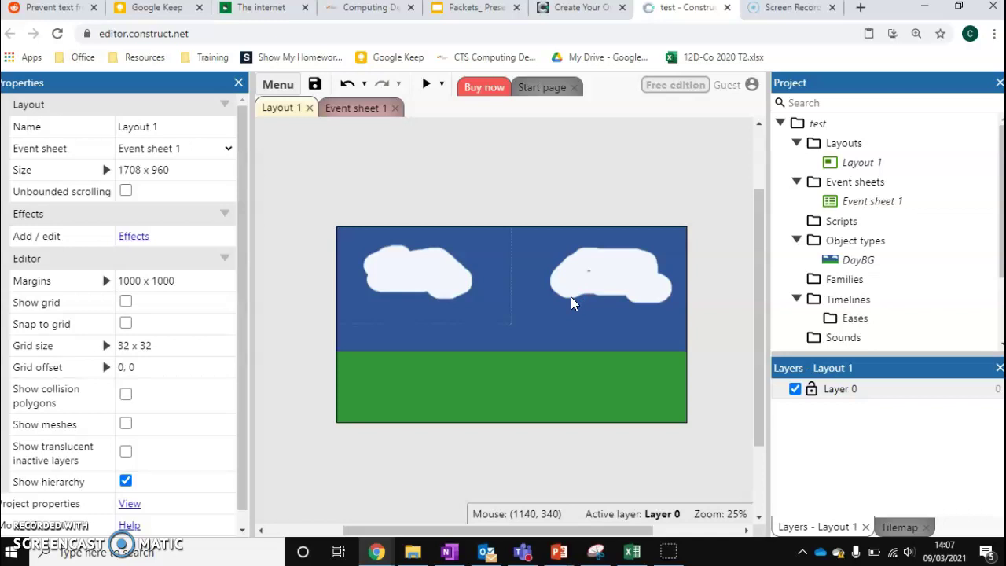
left_click(592, 293)
left_click(493, 333)
left_click(489, 386)
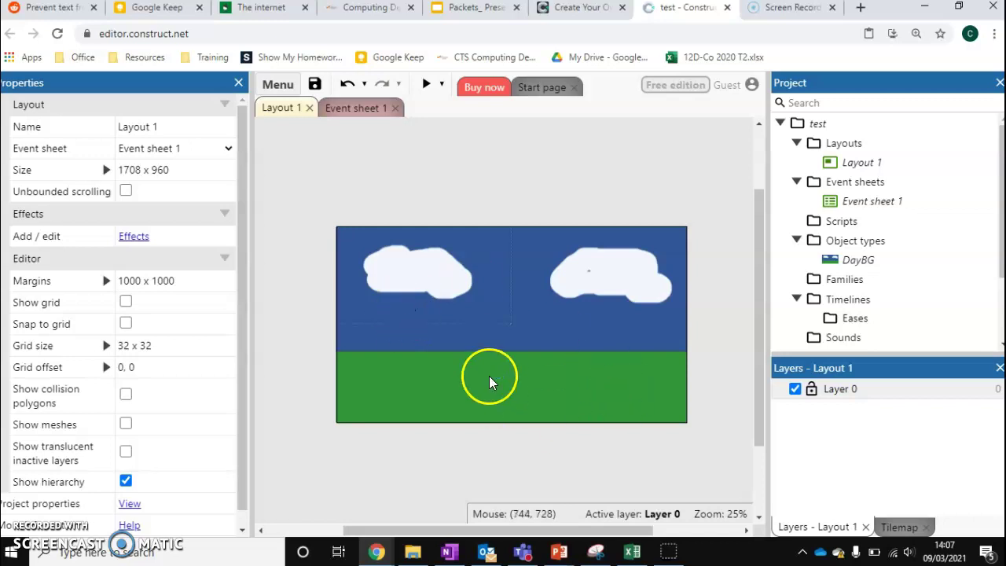